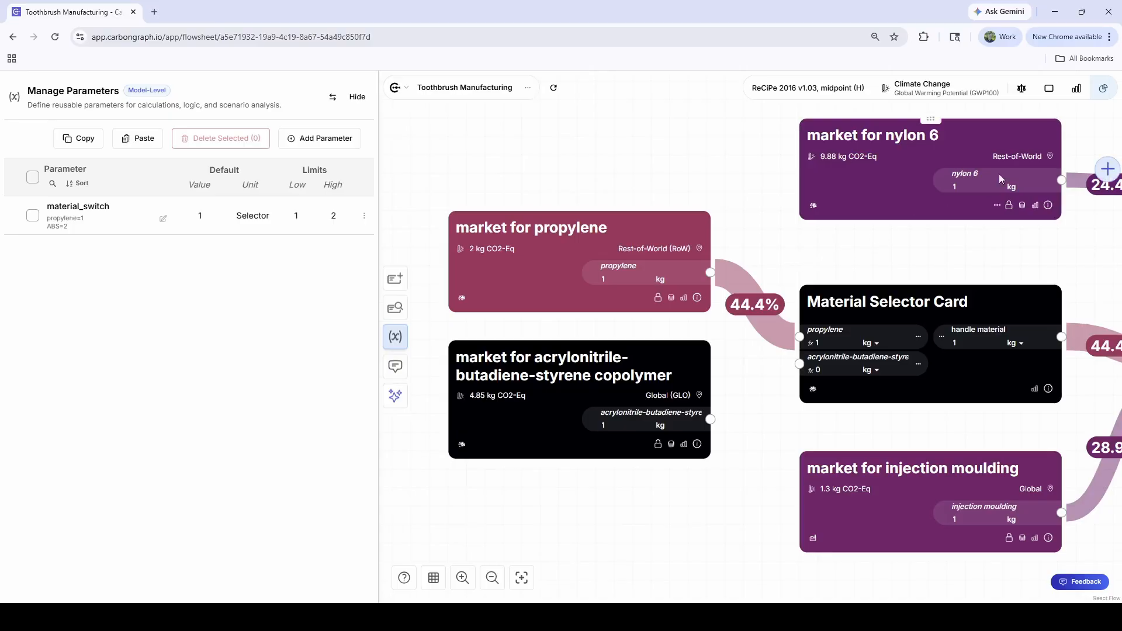
Step: Set the material_switch parameter's default value to 2 and recalculate the model
{"action": "left_click", "coordinate": [1104, 88]}
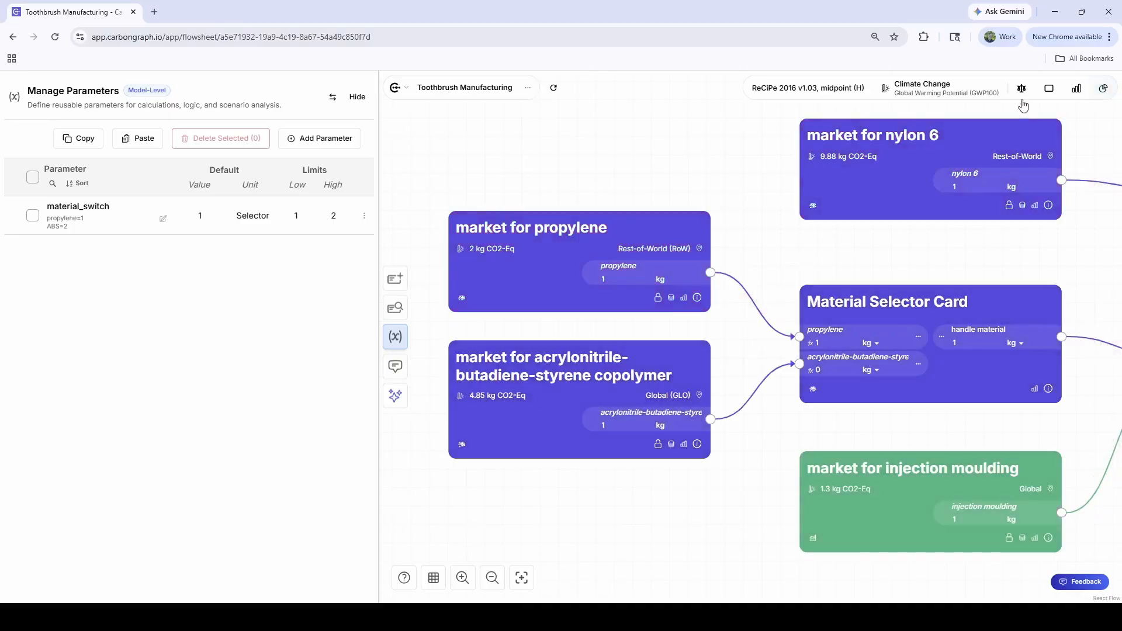
{"action": "left_click", "coordinate": [210, 216]}
{"action": "type", "text": "2"}
{"action": "left_click", "coordinate": [571, 158]}
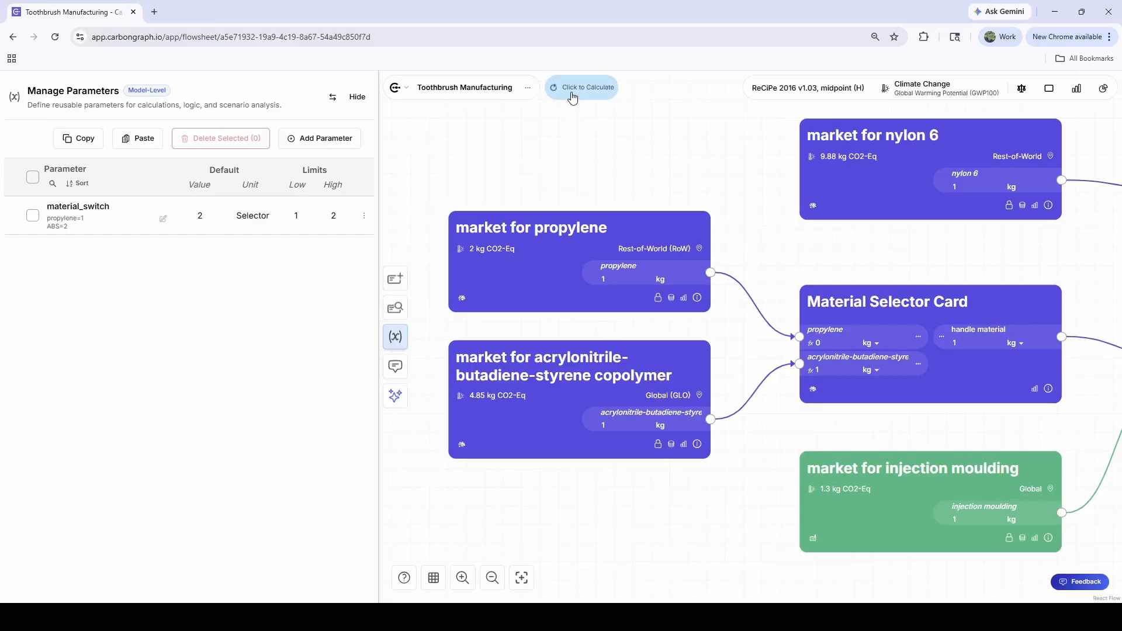
{"action": "left_click", "coordinate": [572, 94]}
Step: Check the system-level impact assessment results and display the contribution flows between the process cards
{"action": "left_click", "coordinate": [1022, 91]}
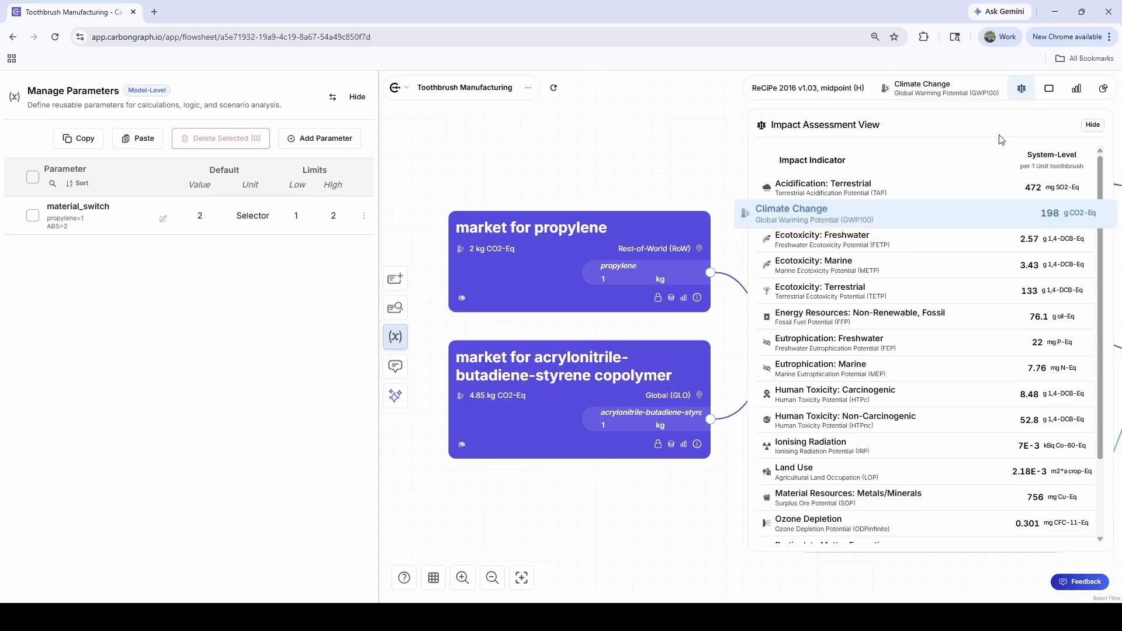
{"action": "left_click", "coordinate": [1104, 91]}
{"action": "left_click", "coordinate": [1093, 125]}
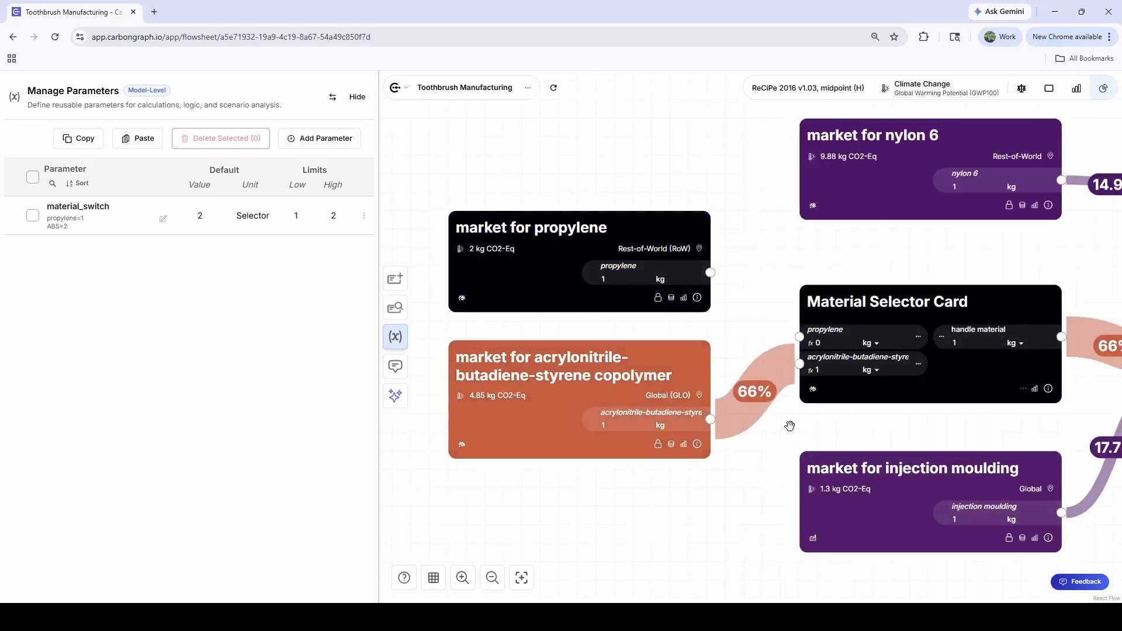
{"action": "left_click_drag", "start_coordinate": [786, 424], "coordinate": [778, 412]}
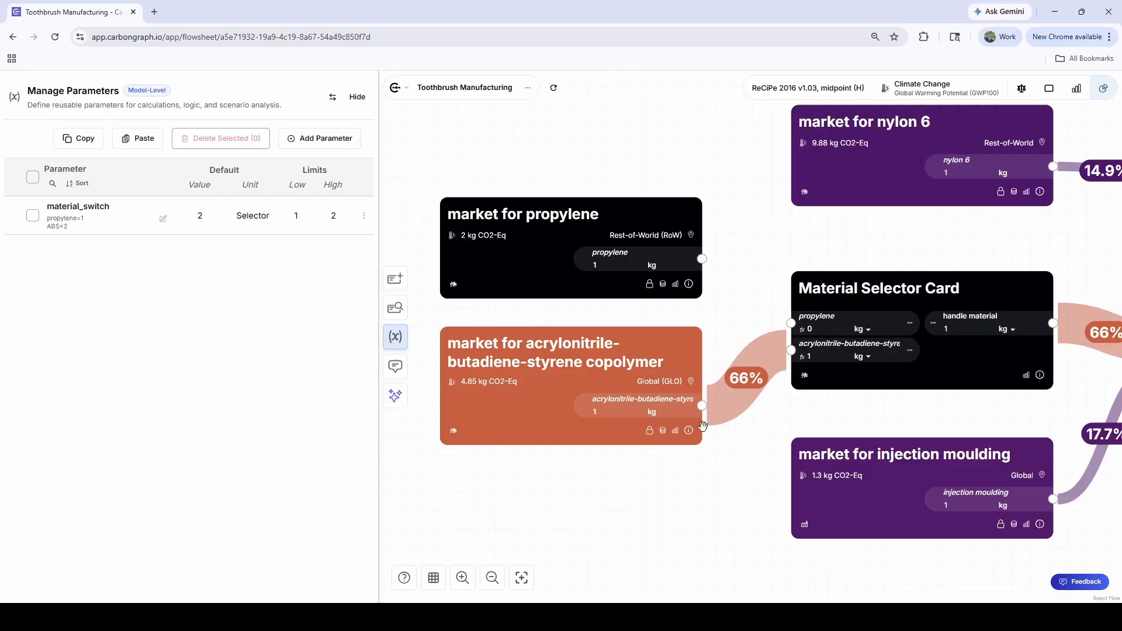
Step: Open the Scenarios Analysis for the model and rename the first scenario as ABS
{"action": "left_click", "coordinate": [528, 87]}
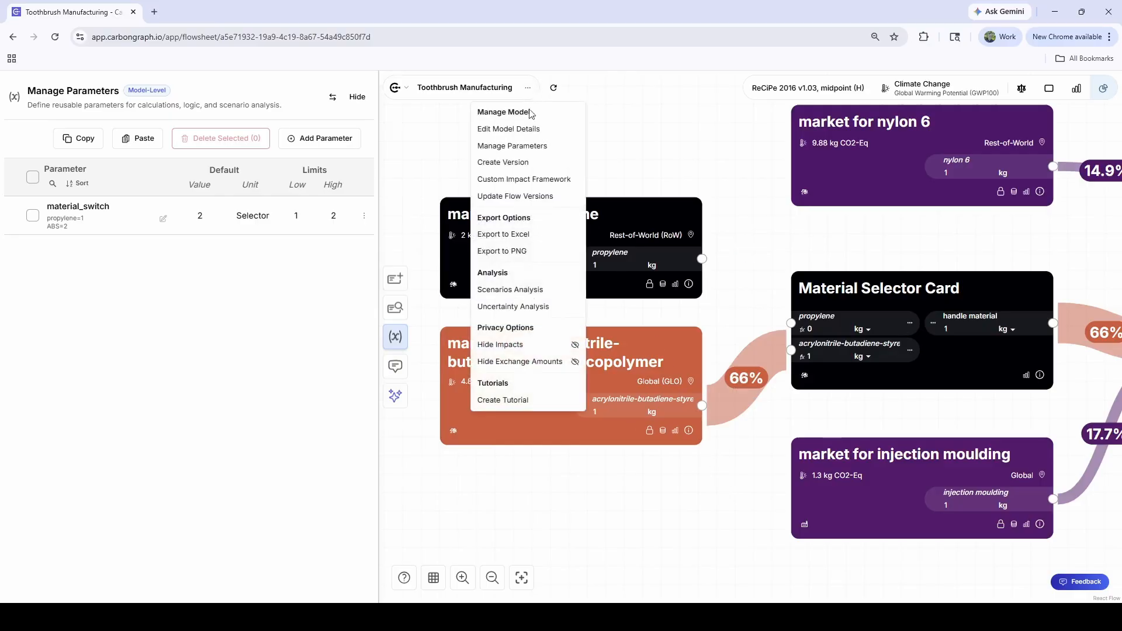
{"action": "left_click", "coordinate": [554, 296]}
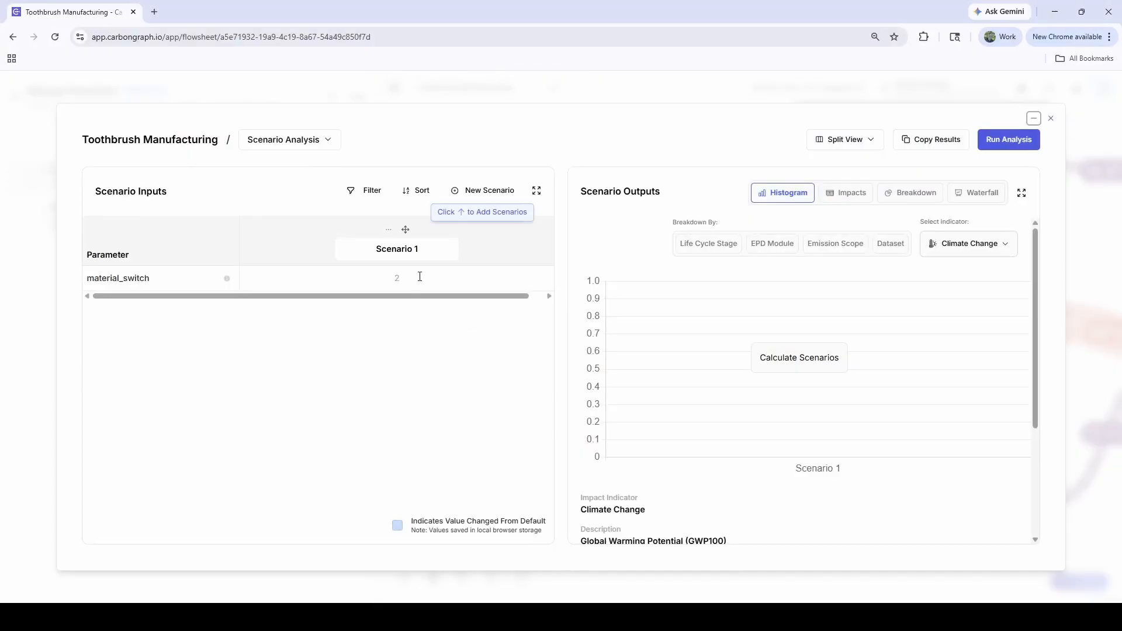
{"action": "double_click", "coordinate": [409, 250]}
{"action": "type", "text": "A"}
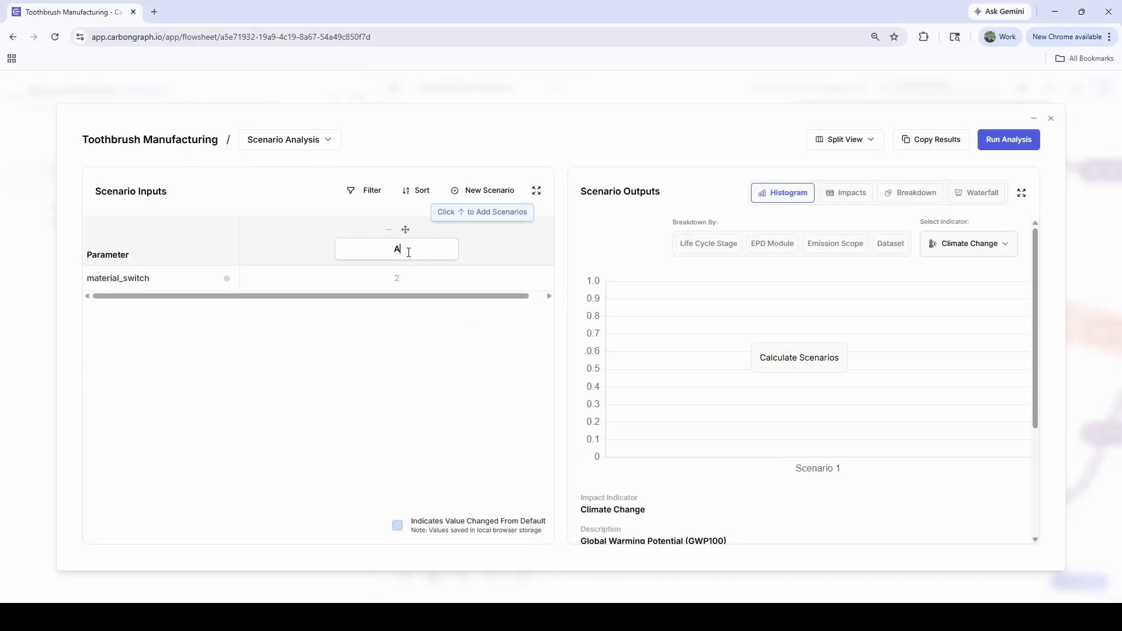
{"action": "type", "text": "BS"}
Step: Add a second scenario named Propylene and set its material_switch value to 1
{"action": "left_click", "coordinate": [490, 191]}
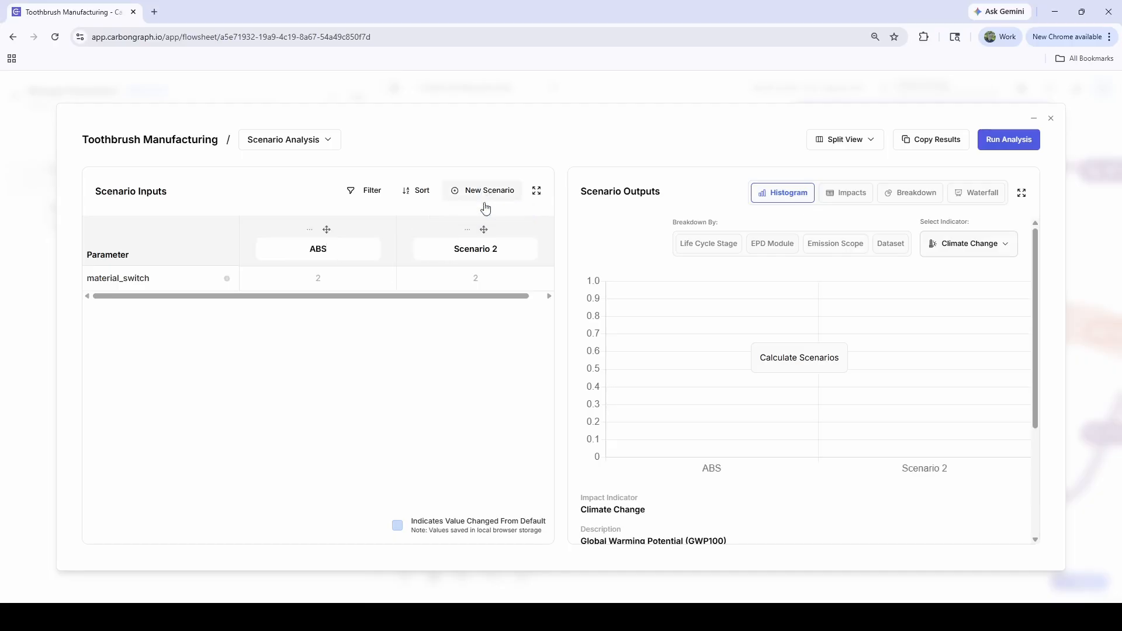
{"action": "double_click", "coordinate": [477, 254]}
{"action": "type", "text": "Pro"}
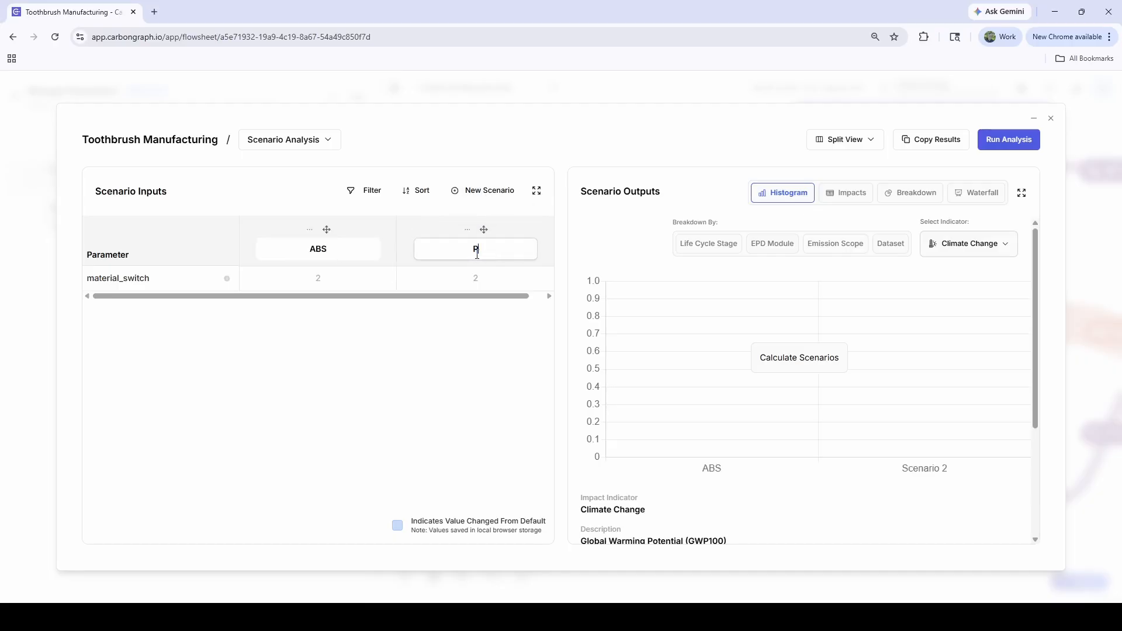
{"action": "type", "text": "pylene"}
{"action": "double_click", "coordinate": [477, 278]}
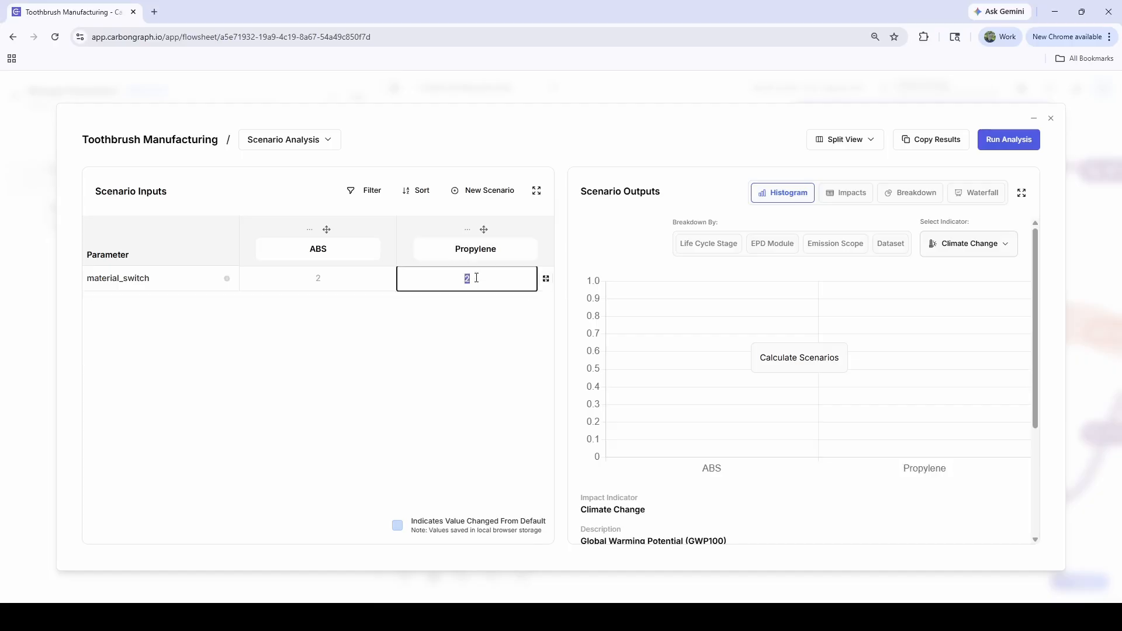
{"action": "type", "text": "1"}
{"action": "key", "text": "Return"}
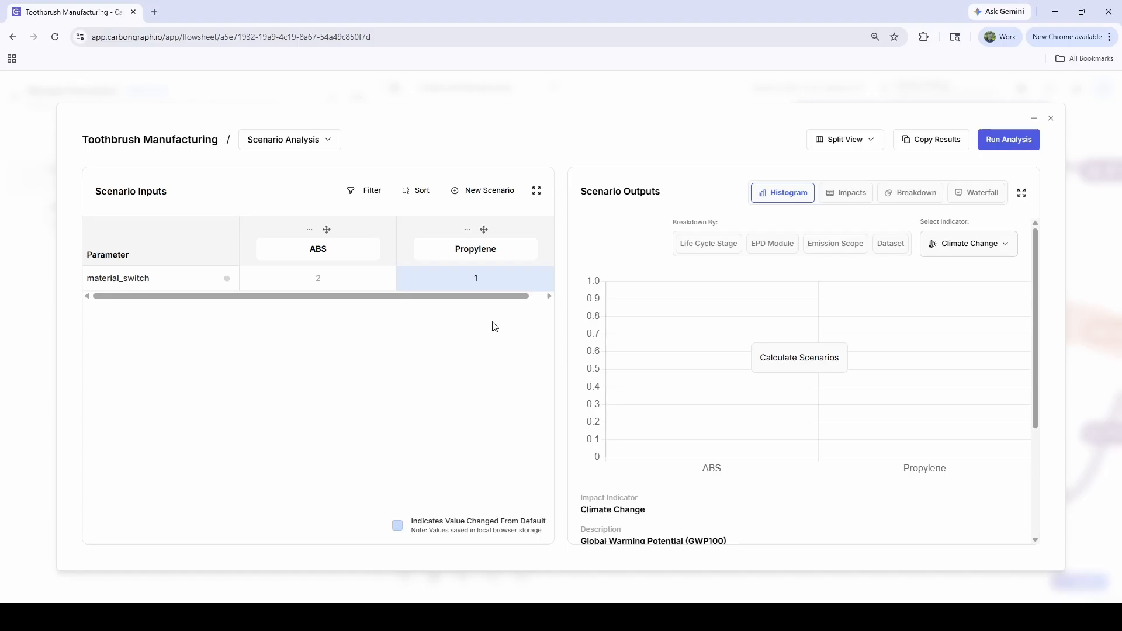
Step: Calculate the scenarios and compare the Climate Change results of ABS and Propylene in the histogram
{"action": "left_click", "coordinate": [822, 367]}
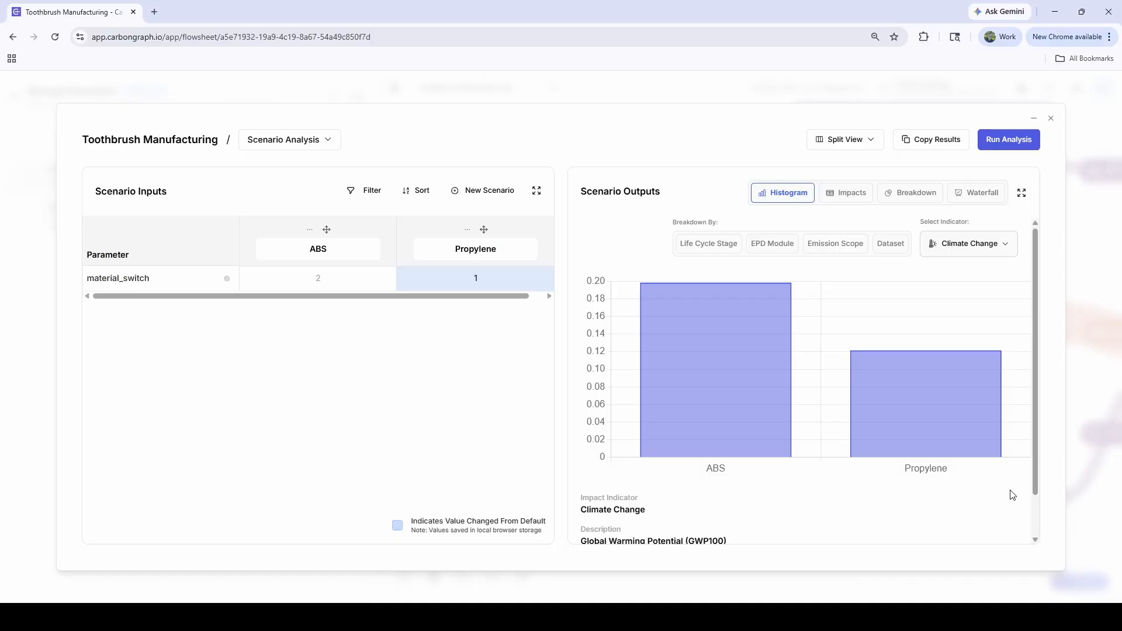
{"action": "mouse_move", "coordinate": [717, 381]}
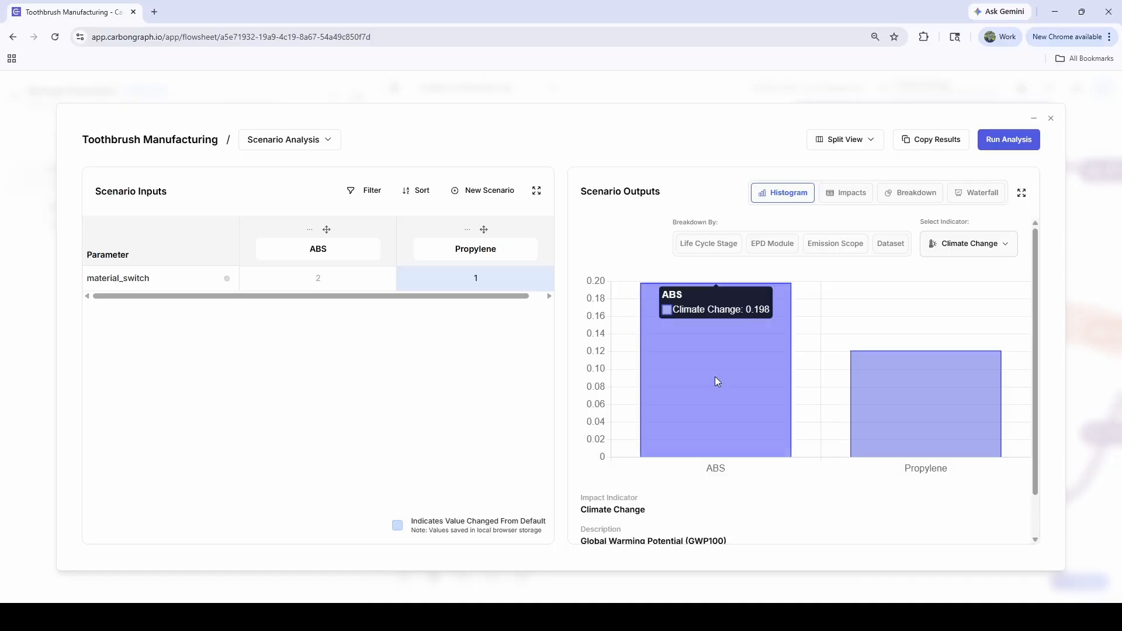
{"action": "mouse_move", "coordinate": [863, 403]}
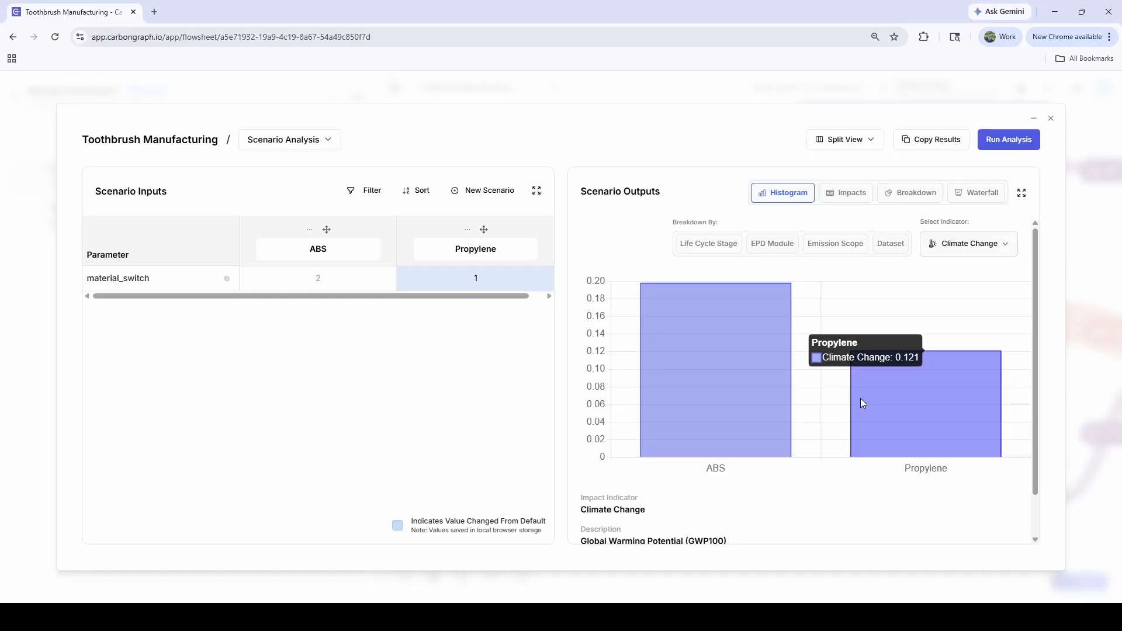
Step: Break down the histogram by life cycle stage, compare each stage for both scenarios, and close the analysis
{"action": "left_click", "coordinate": [713, 250]}
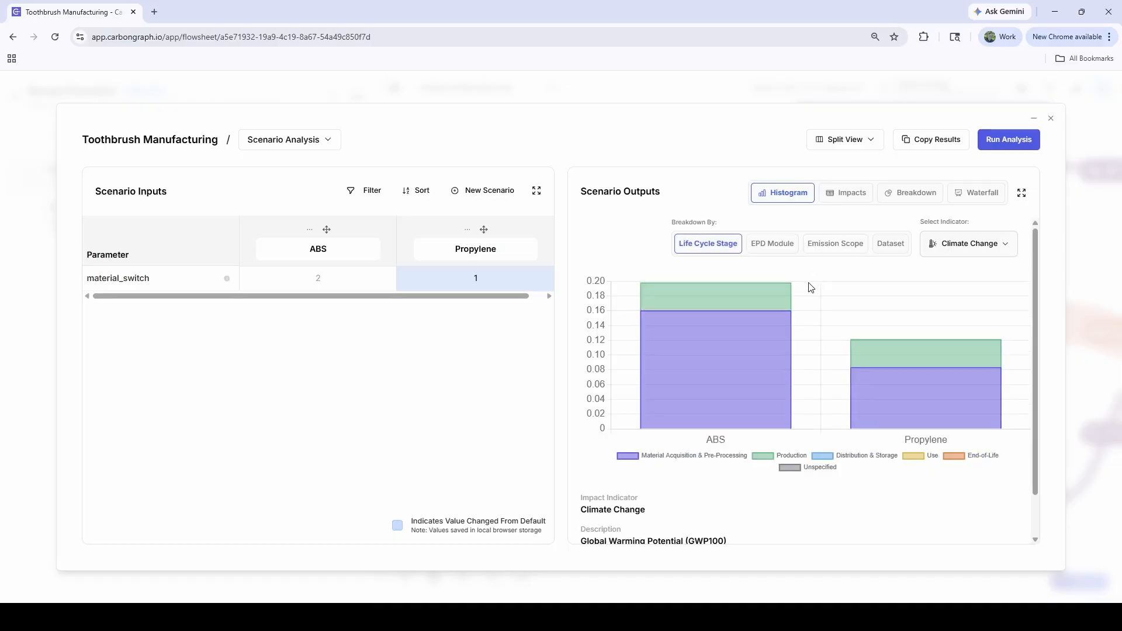
{"action": "mouse_move", "coordinate": [766, 291]}
{"action": "mouse_move", "coordinate": [871, 349]}
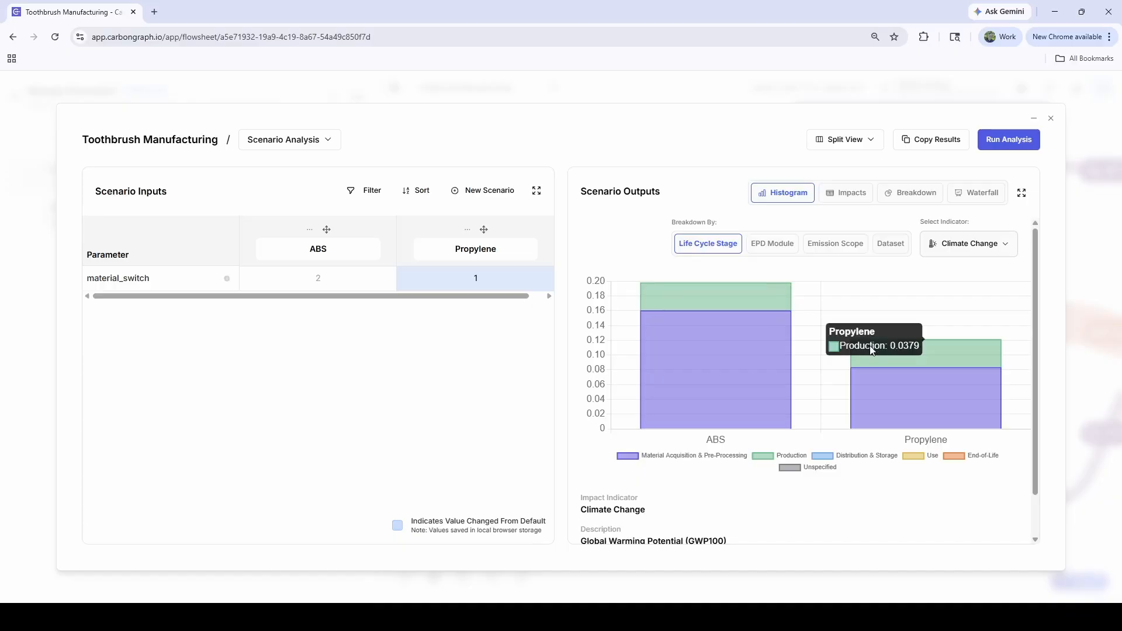
{"action": "mouse_move", "coordinate": [763, 360]}
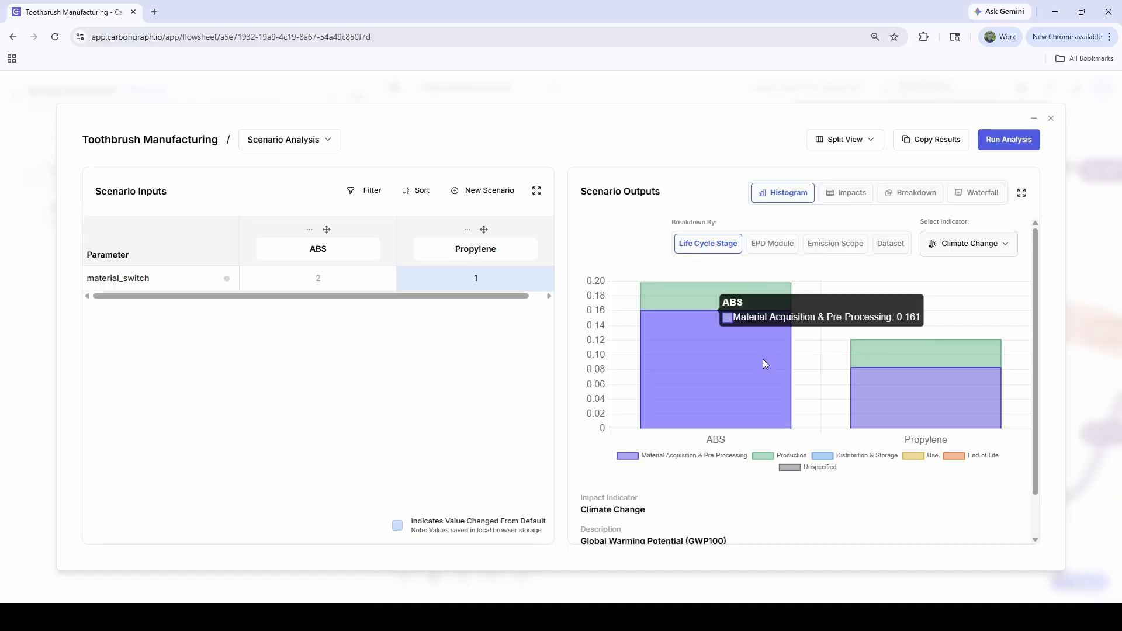
{"action": "mouse_move", "coordinate": [861, 398]}
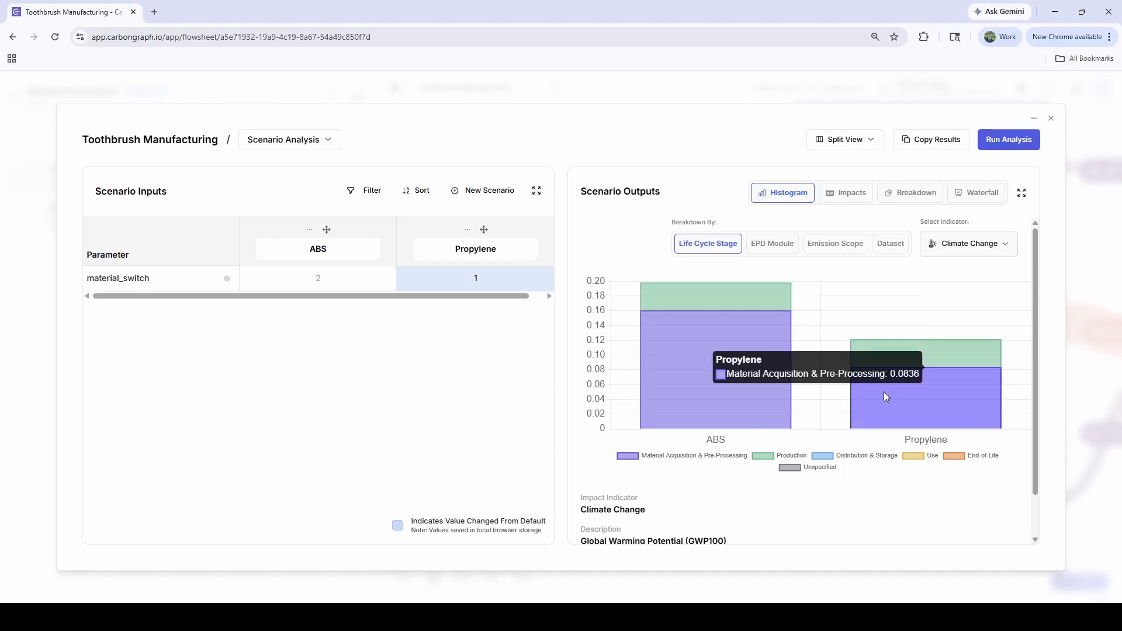
{"action": "left_click", "coordinate": [1052, 122]}
Step: Wrap material_switch in round() within the propylene input's if expression on the Material Selector Card
{"action": "left_click", "coordinate": [520, 343]}
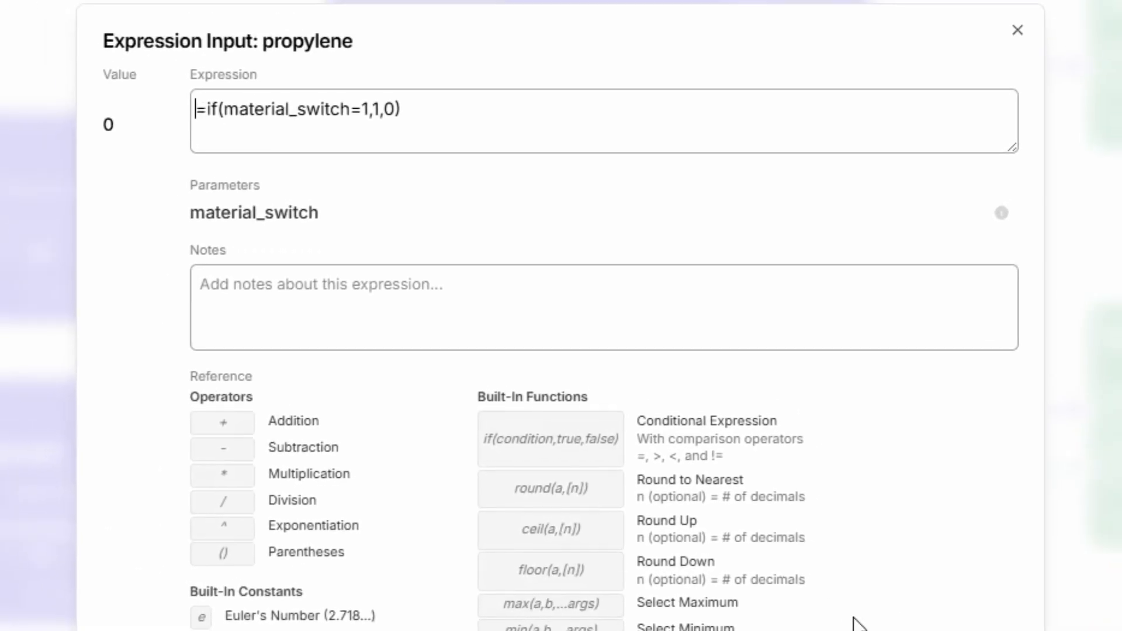
{"action": "left_click", "coordinate": [224, 110]}
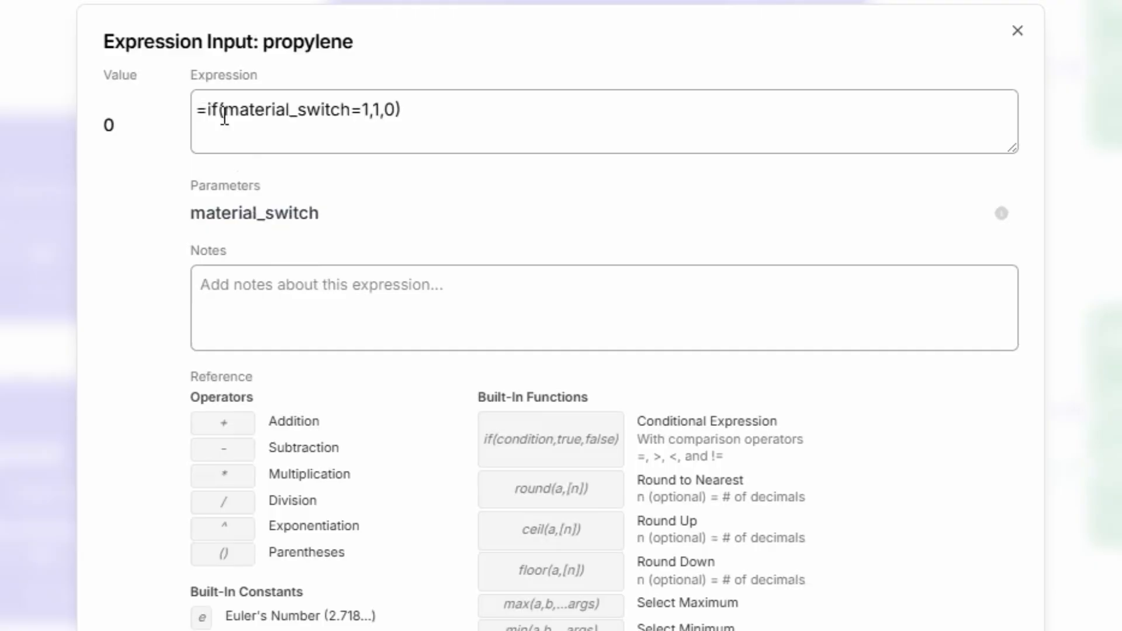
{"action": "type", "text": "round("}
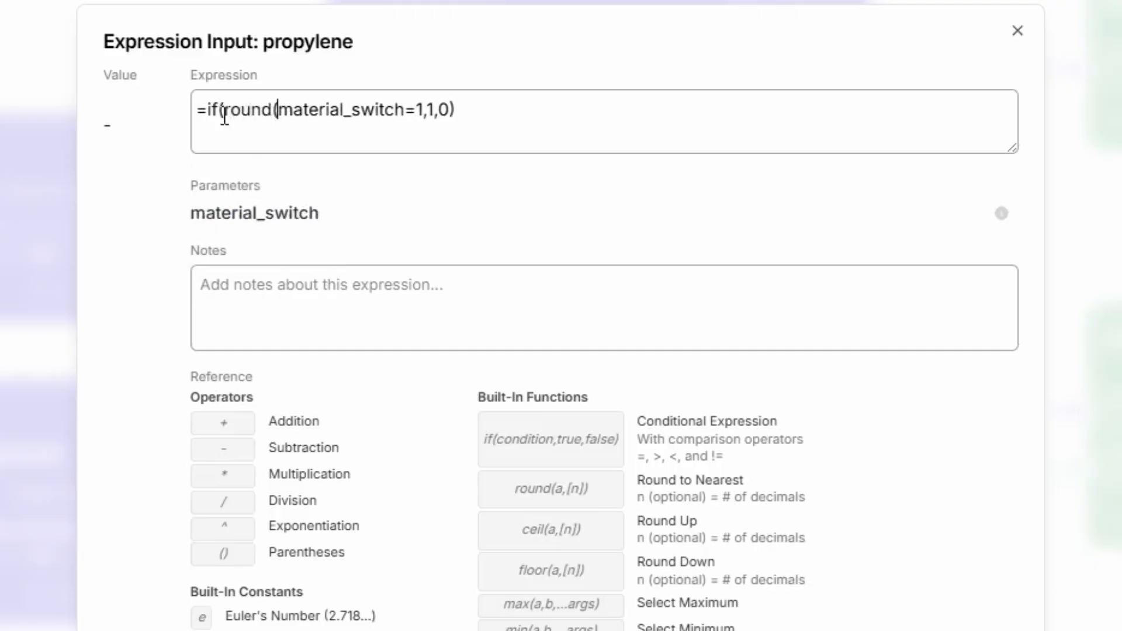
{"action": "left_click", "coordinate": [401, 117]}
{"action": "type", "text": ")"}
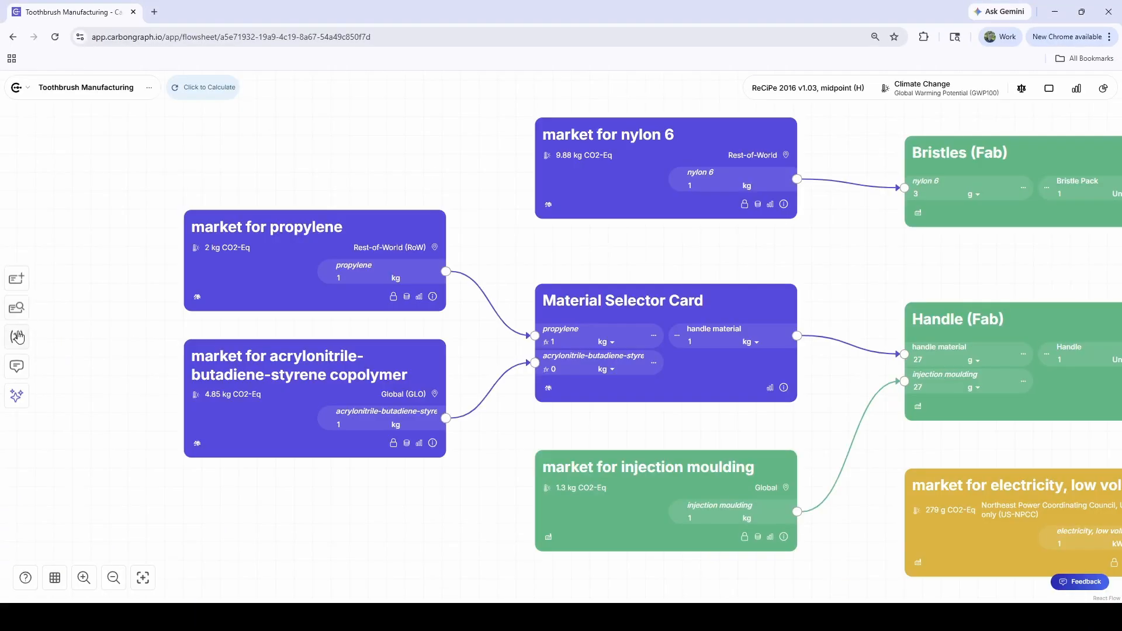
Step: Show the model parameters and set material_switch to 1.3 to test the rounding
{"action": "left_click", "coordinate": [17, 337]}
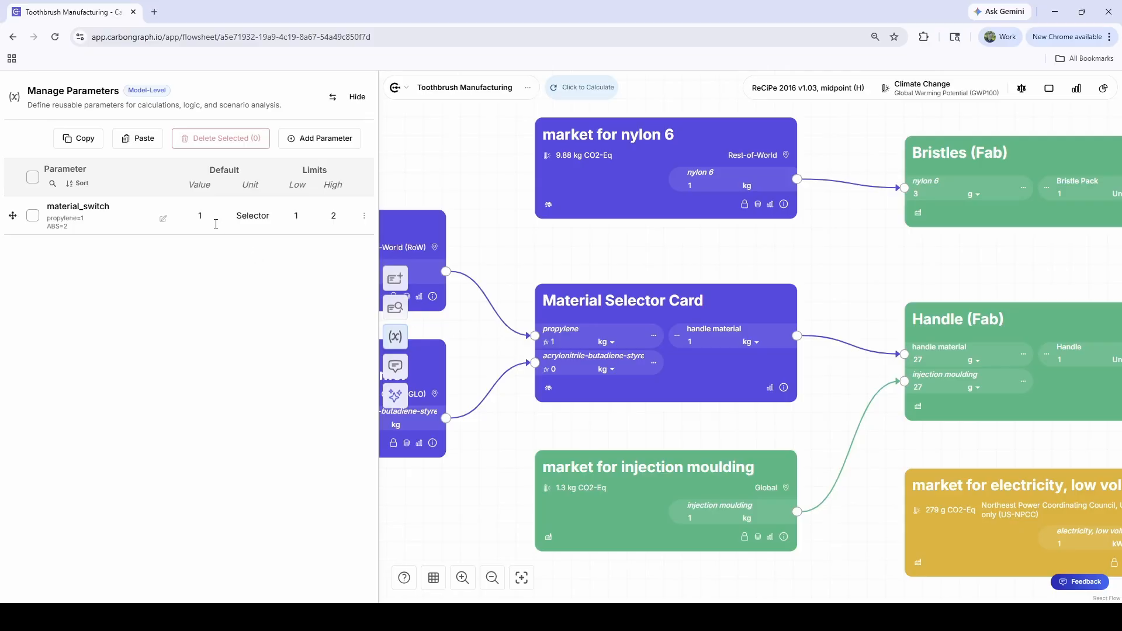
{"action": "left_click", "coordinate": [199, 217]}
{"action": "type", "text": ".3"}
{"action": "left_click", "coordinate": [251, 294]}
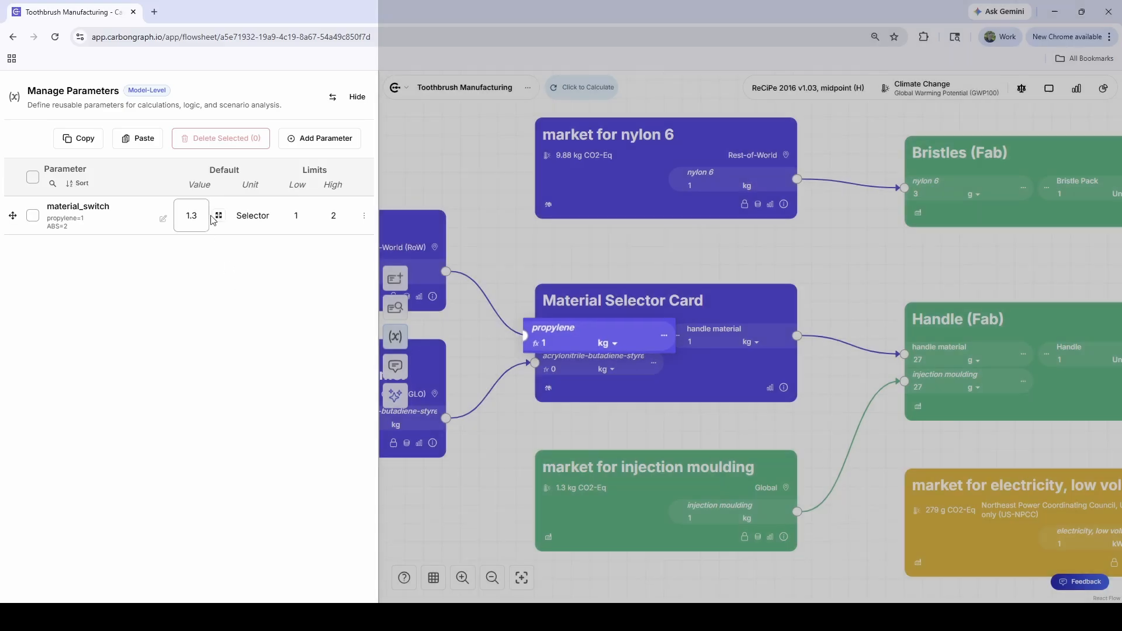
Step: Set material_switch to 1.7 to test rounding up, and hide the parameter manager
{"action": "key", "text": "BackSpace"}
{"action": "type", "text": "7"}
{"action": "left_click", "coordinate": [256, 287]}
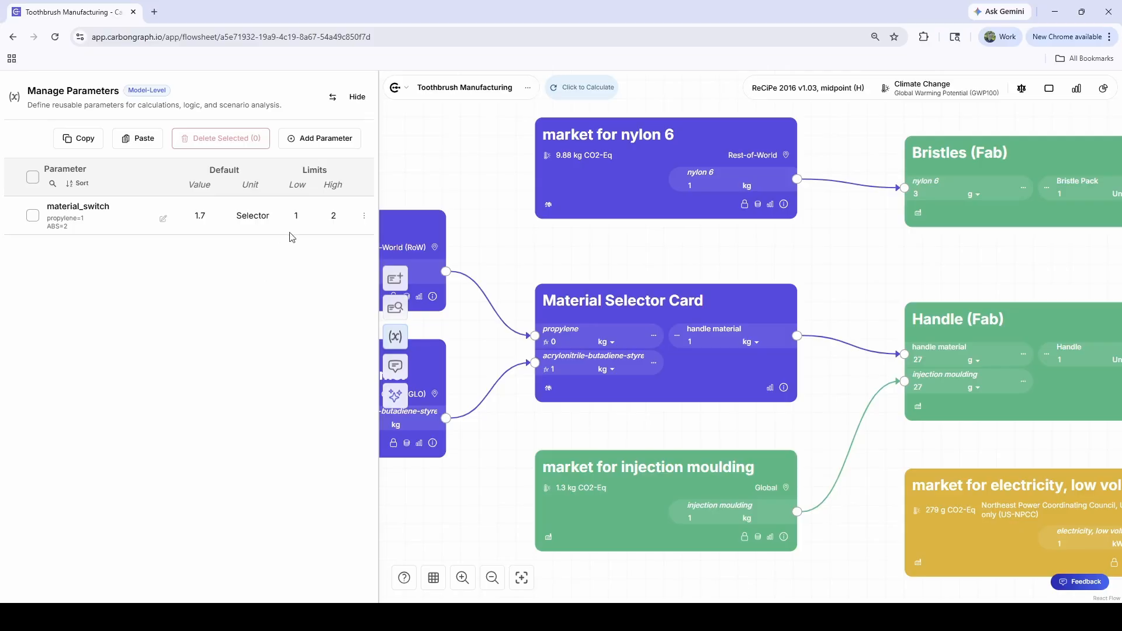
{"action": "left_click", "coordinate": [357, 97]}
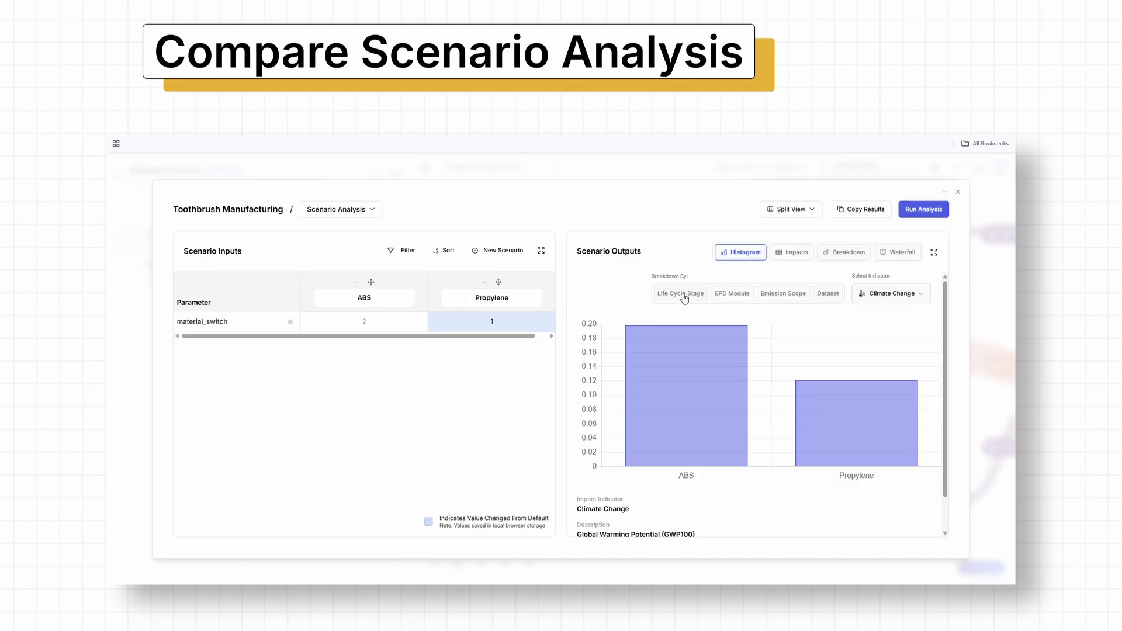
{"action": "left_click", "coordinate": [678, 293]}
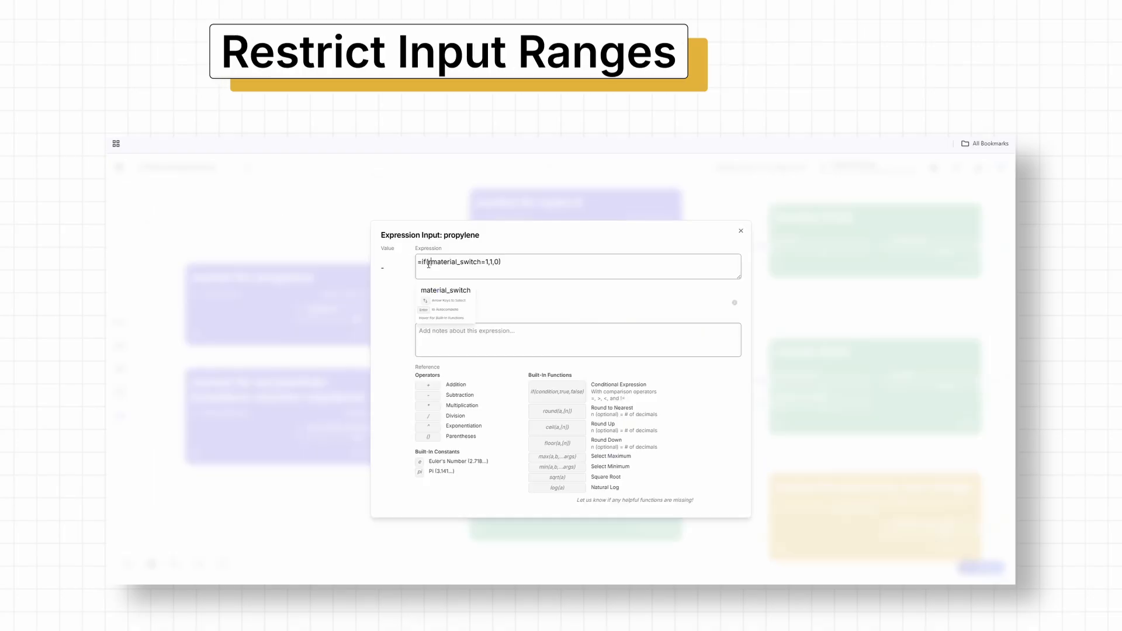
{"action": "left_click", "coordinate": [428, 264]}
{"action": "type", "text": "round("}
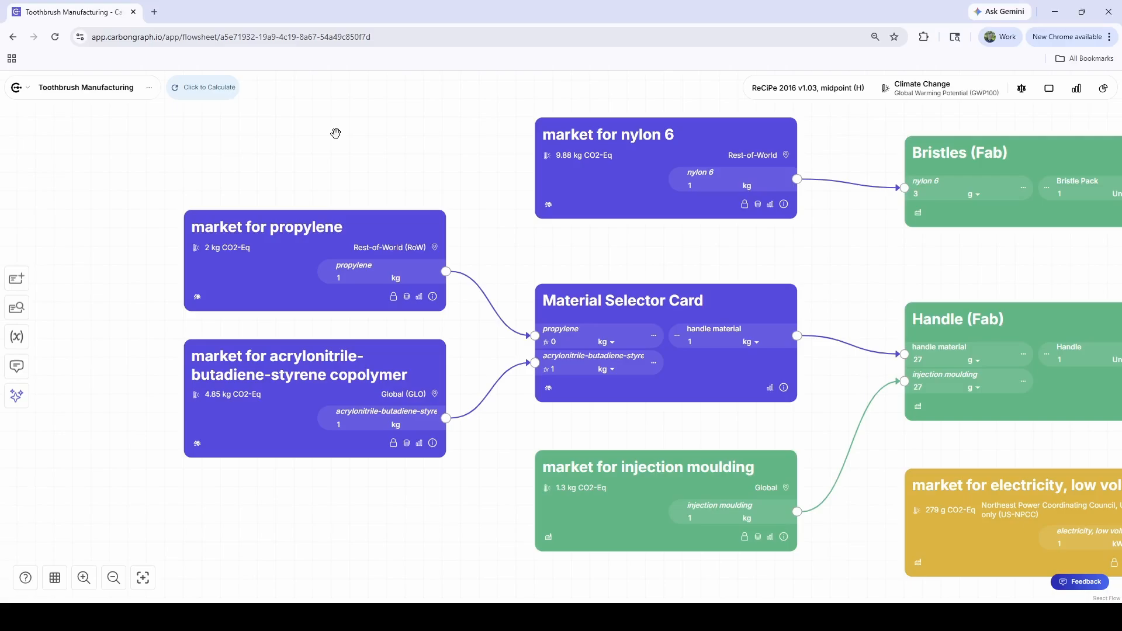
Step: Open the acrylonitrile-butadiene-styrene input's expression on the Material Selector Card and display the built-in functions reference
{"action": "left_click", "coordinate": [562, 371]}
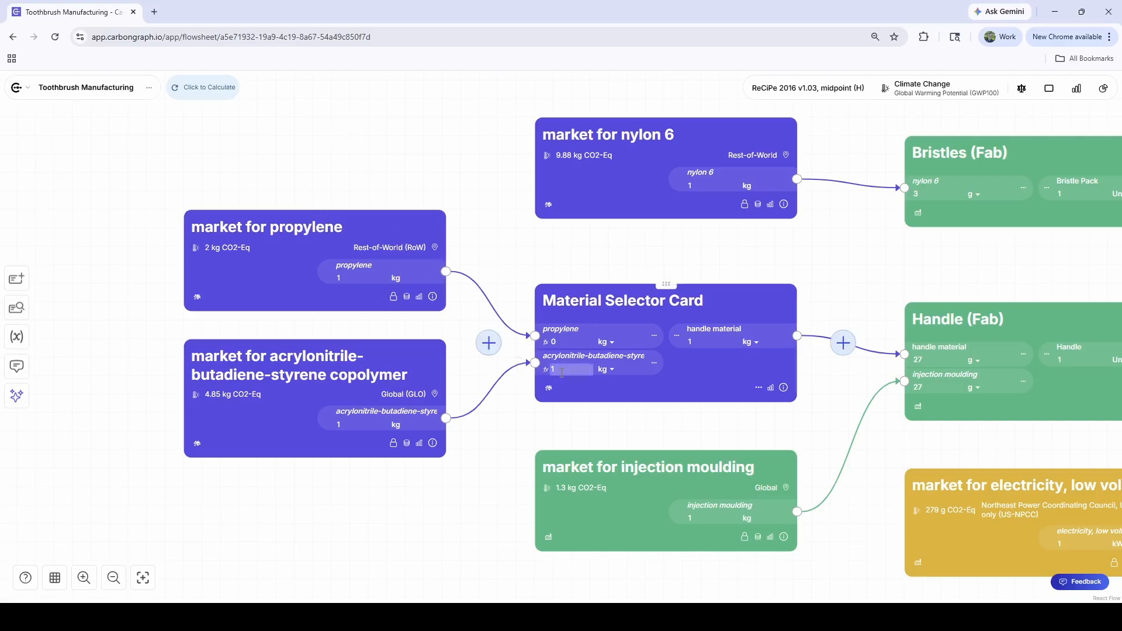
{"action": "key", "text": "ctrl+v"}
{"action": "mouse_move", "coordinate": [587, 394]}
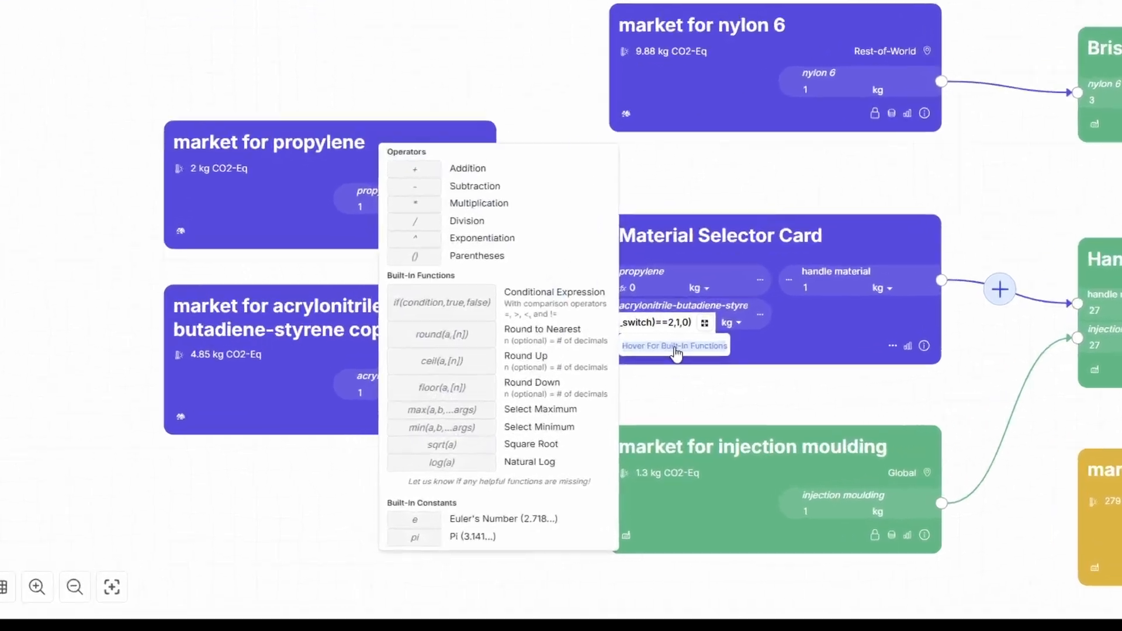